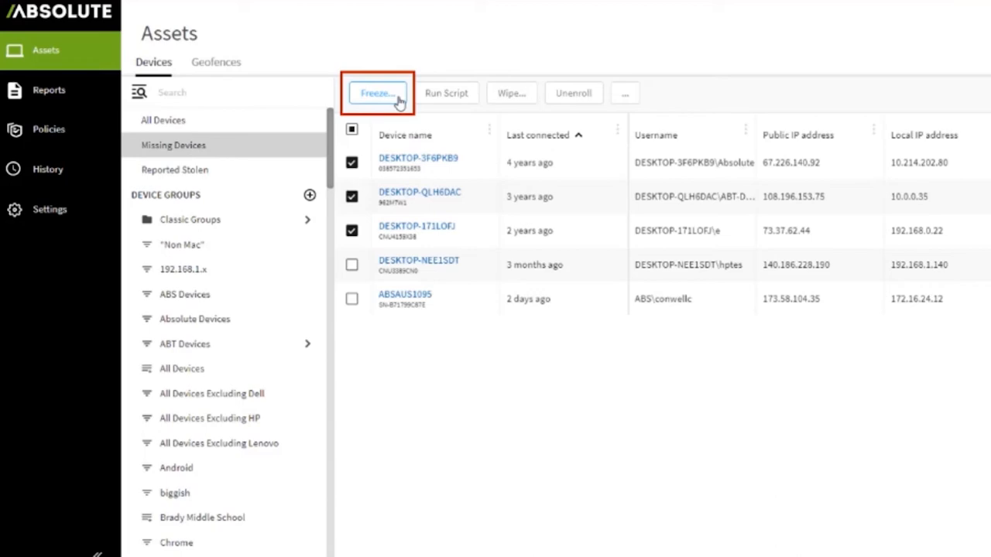
Start a Freeze Device request for the three selected devices at the Add message step
left_click(377, 93)
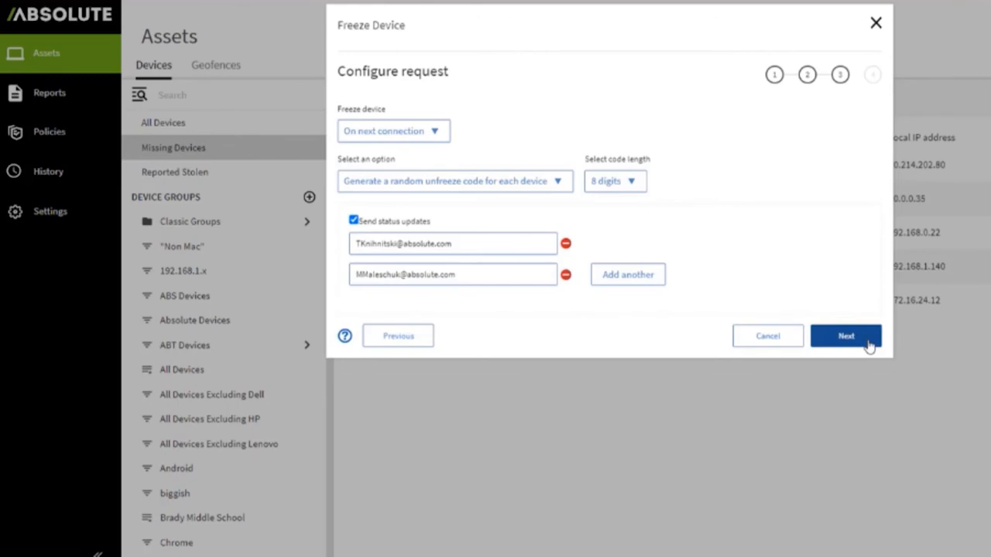
Submit the freeze request so the three devices show as Freeze Requested
left_click(846, 336)
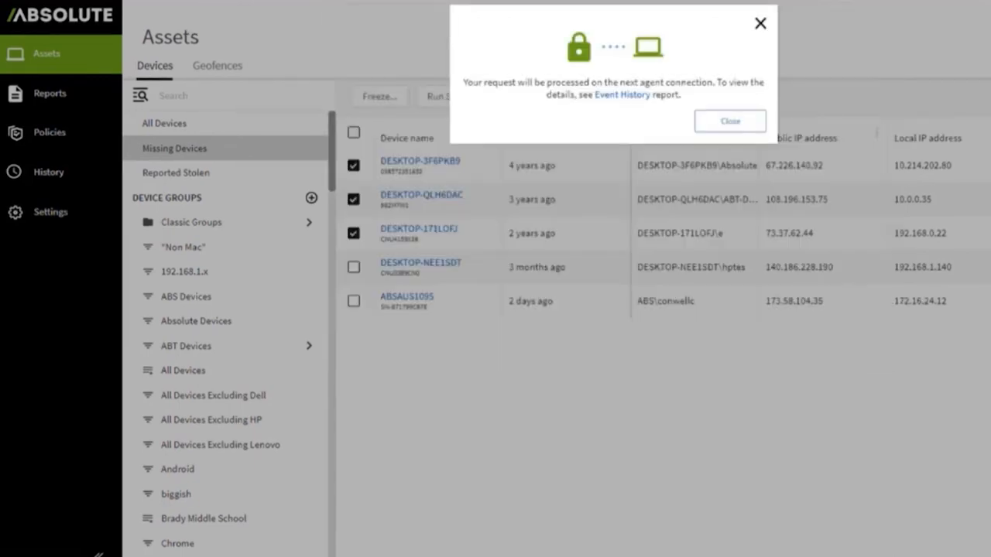